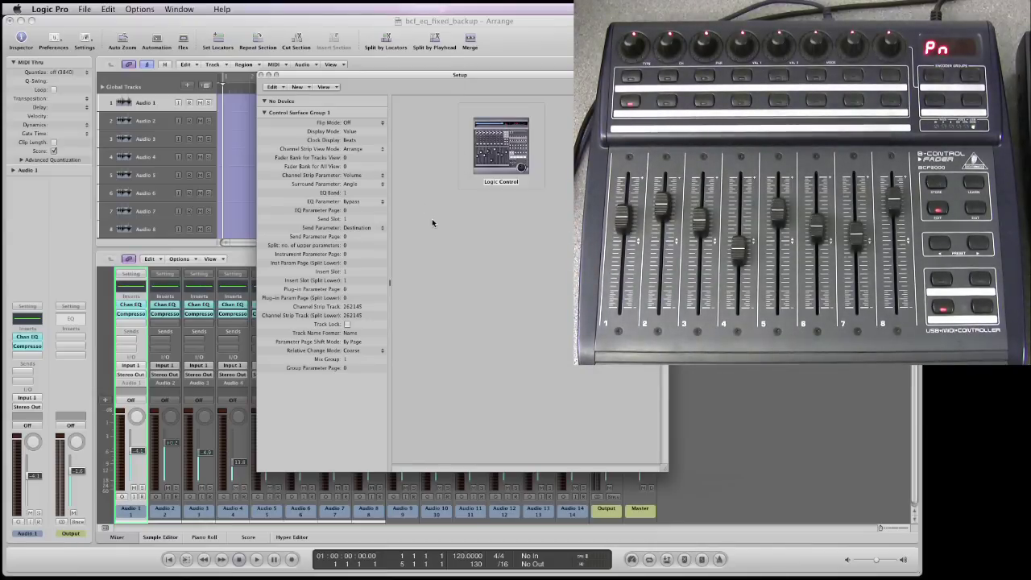
# Step: Show the Logic Control device's settings, resize the Setup window, and move it to the bottom-right
pyautogui.click(509, 155)
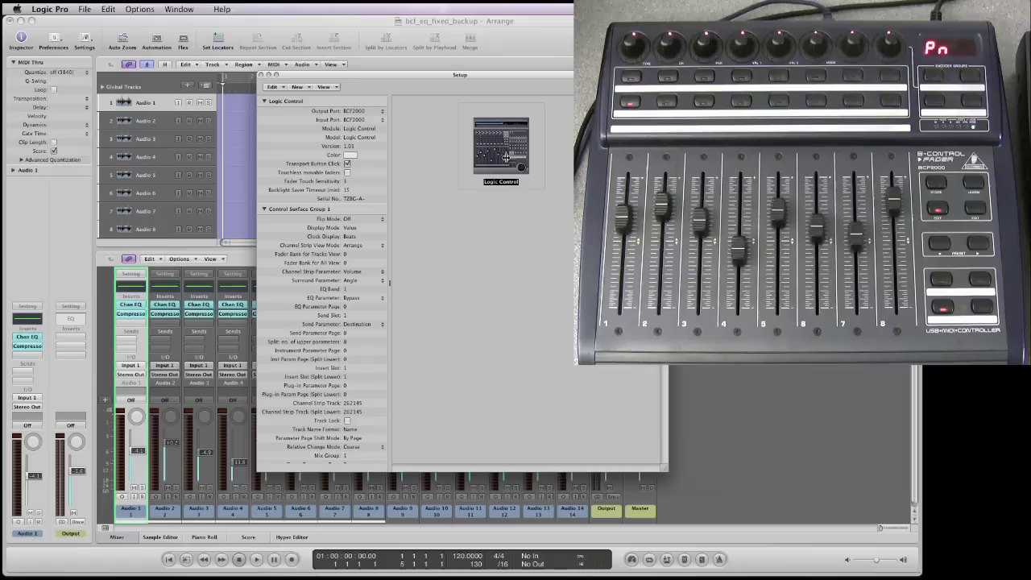
pyautogui.moveTo(666, 469); pyautogui.dragTo(622, 488)
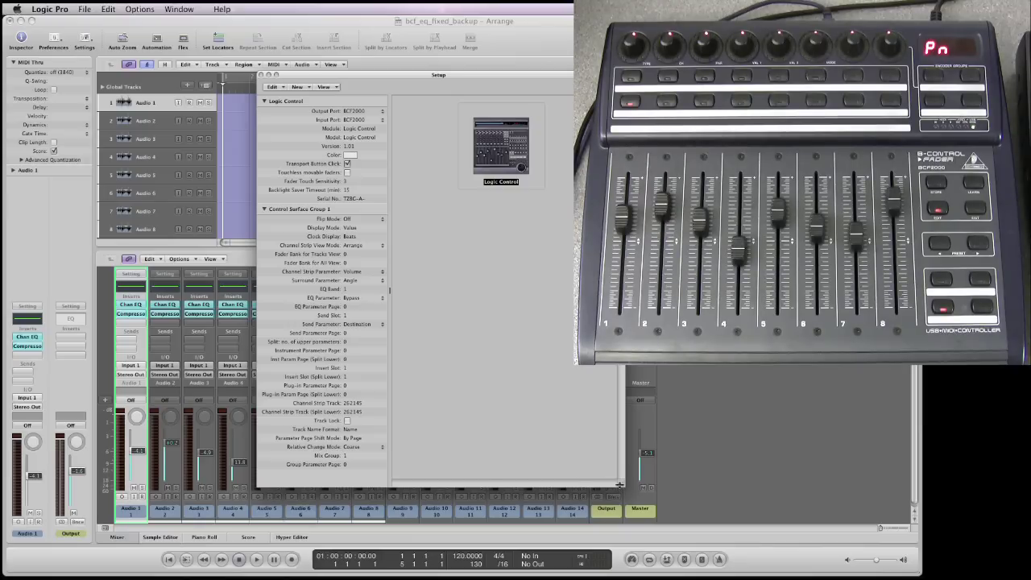
pyautogui.moveTo(619, 485); pyautogui.dragTo(617, 473)
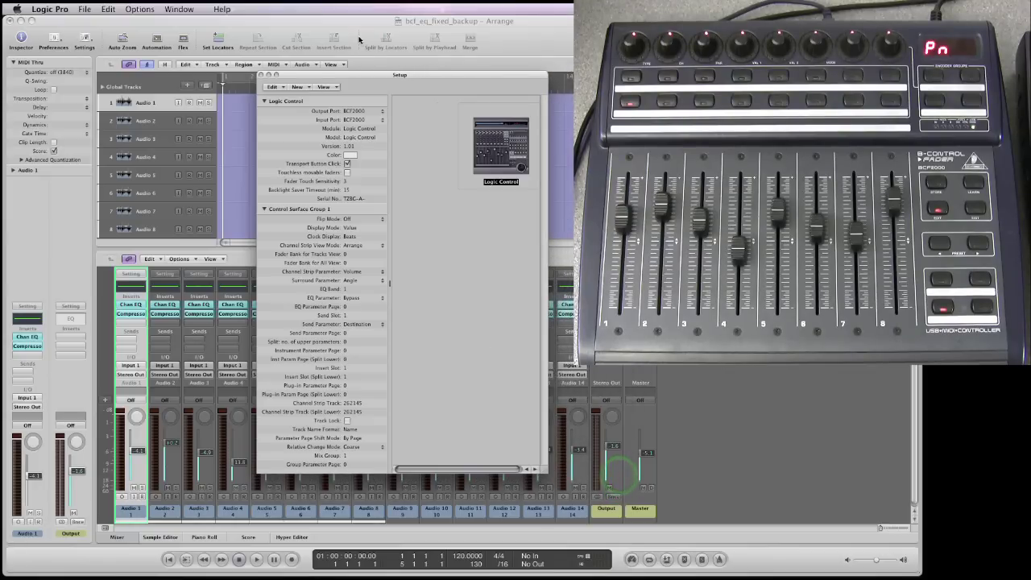
pyautogui.moveTo(370, 76); pyautogui.dragTo(796, 113)
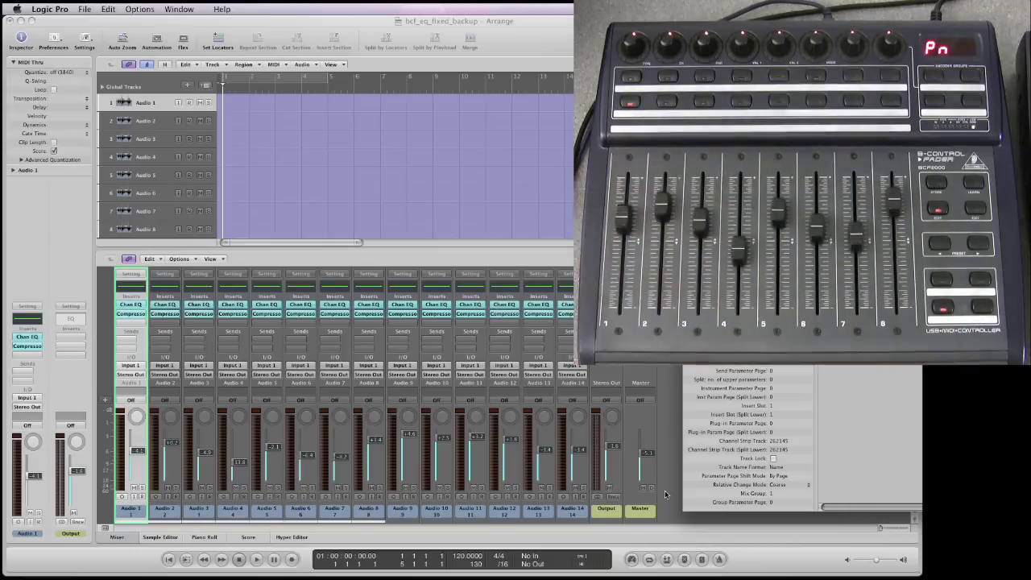
pyautogui.click(376, 256)
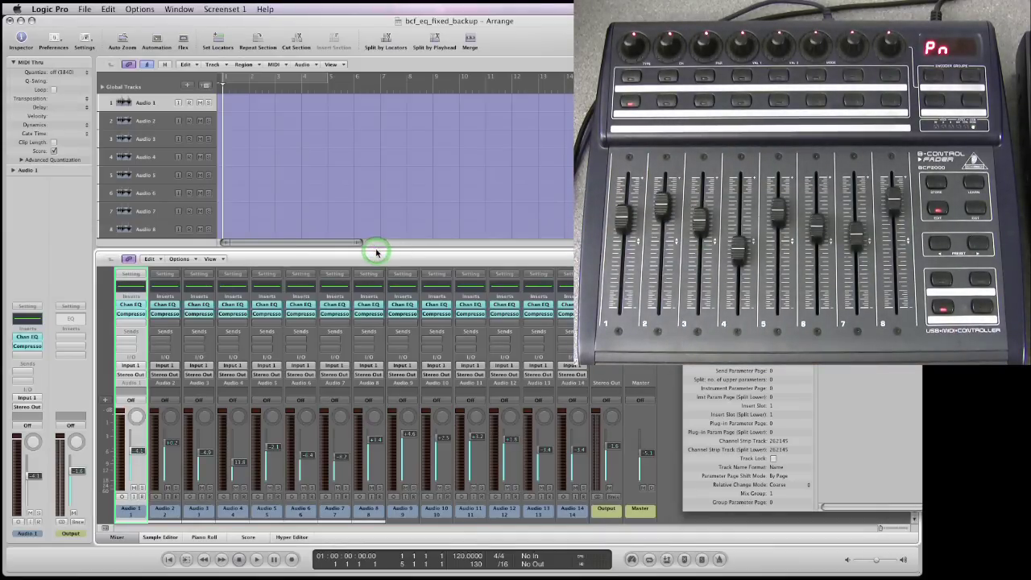
pyautogui.click(380, 246)
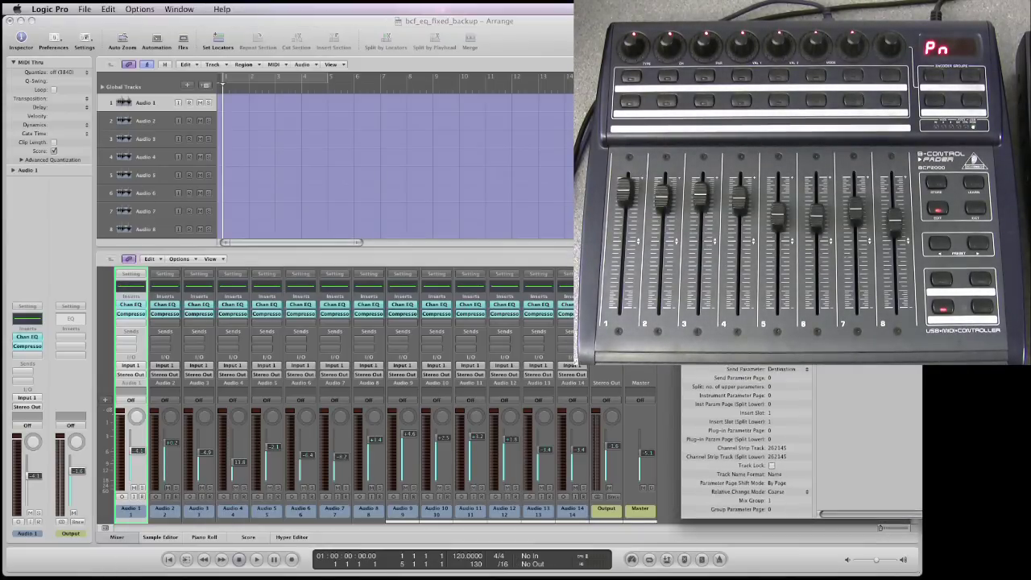
# Step: Scroll down the track list by three steps
pyautogui.scroll(-5, 157, 161)
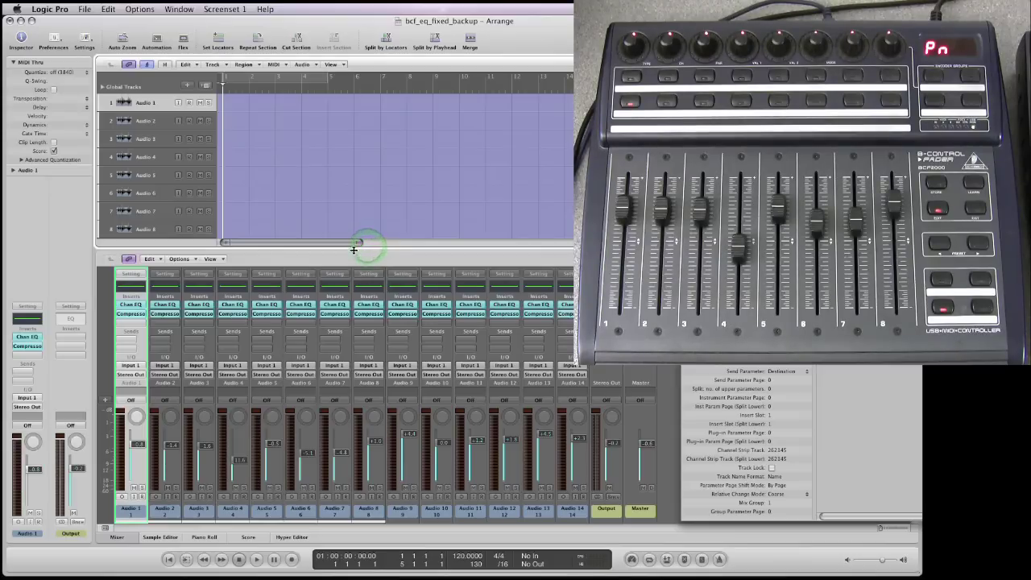
# Step: Enlarge the track area to show all 14 tracks and delete Audio 14
pyautogui.click(354, 250)
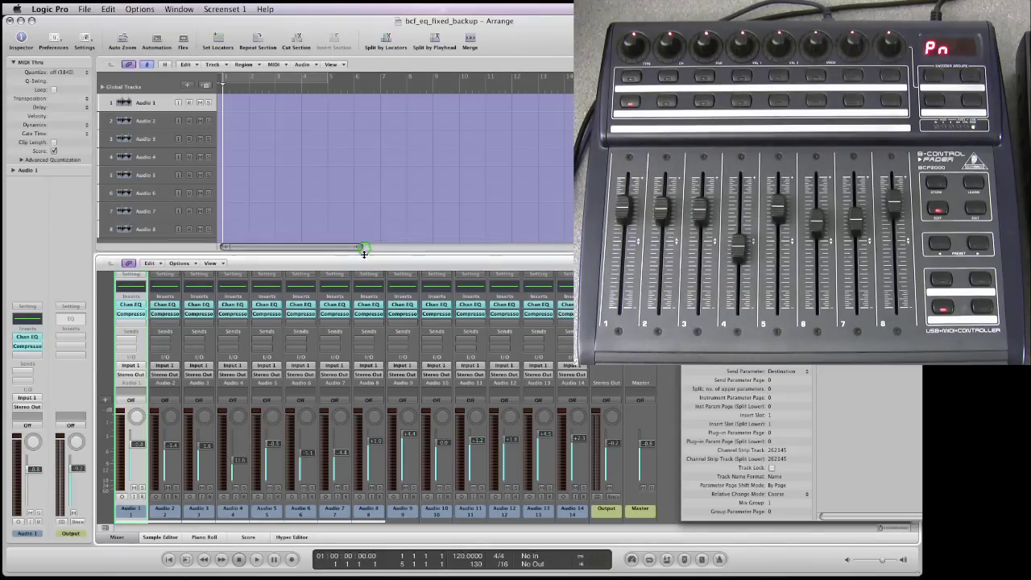
pyautogui.moveTo(364, 249); pyautogui.dragTo(364, 440)
pyautogui.click(175, 345)
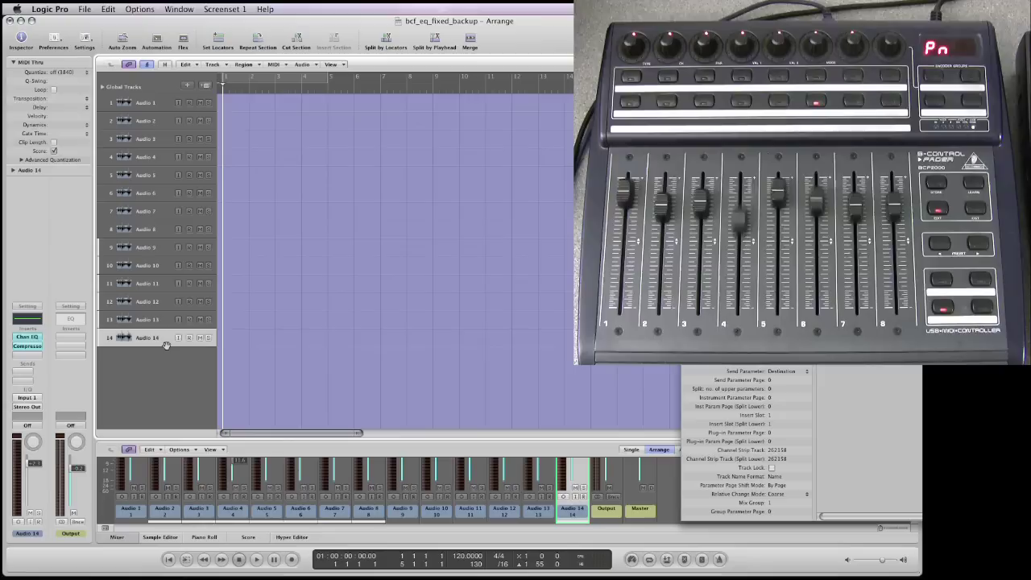
pyautogui.press('super+BackSpace')
pyautogui.press('super+BackSpace')
pyautogui.press('super+BackSpace')
pyautogui.press('super+BackSpace')
pyautogui.press('super+BackSpace')
pyautogui.press('super+BackSpace')
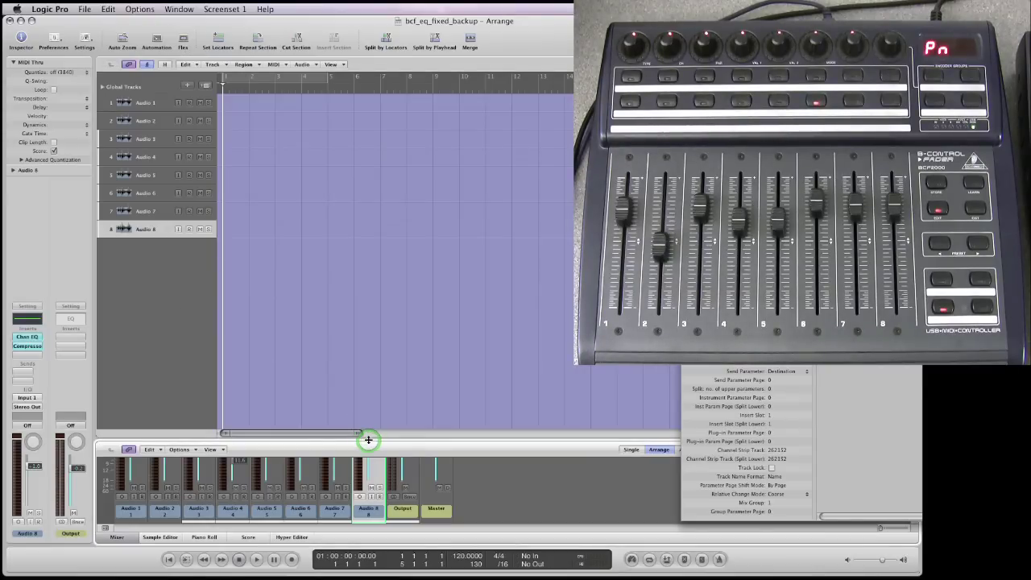
# Step: Enlarge the mixer to full channel strips, then close and reopen the Mixer panel
pyautogui.moveTo(368, 439); pyautogui.dragTo(364, 172)
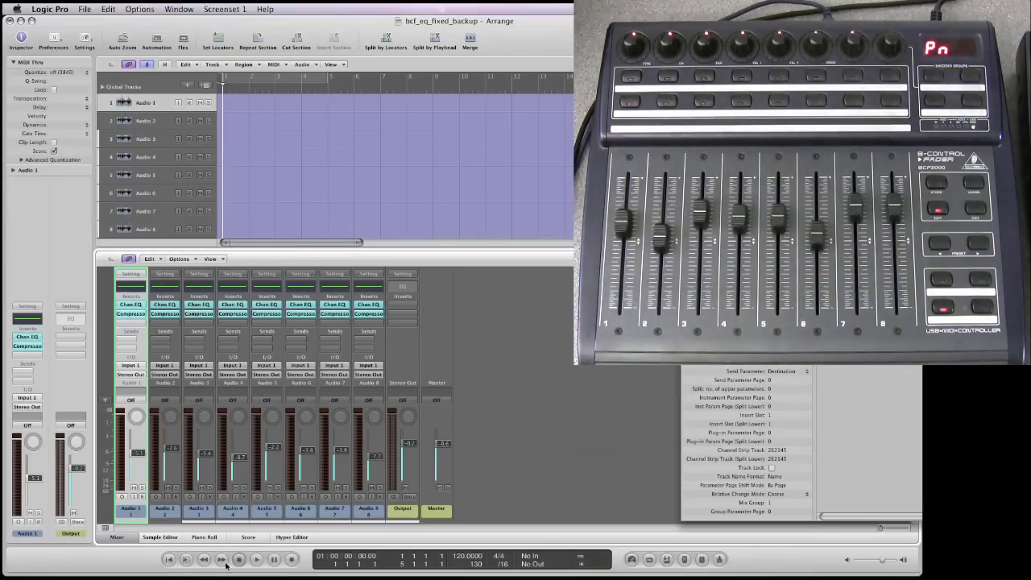
pyautogui.click(134, 538)
pyautogui.click(134, 539)
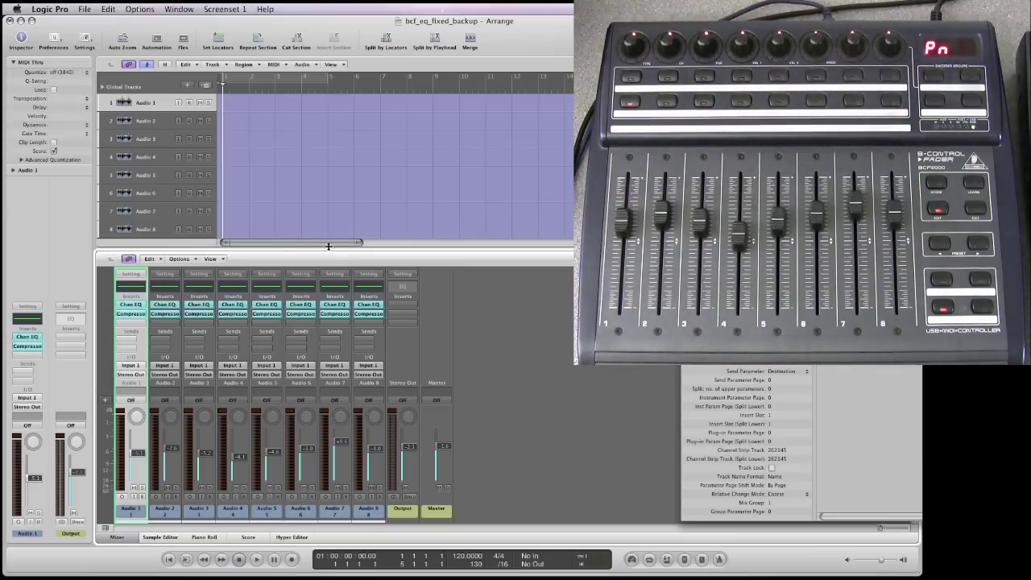
# Step: Shrink the mixer below the tracks, select Audio 8, and add a new audio track
pyautogui.moveTo(326, 250); pyautogui.dragTo(343, 228)
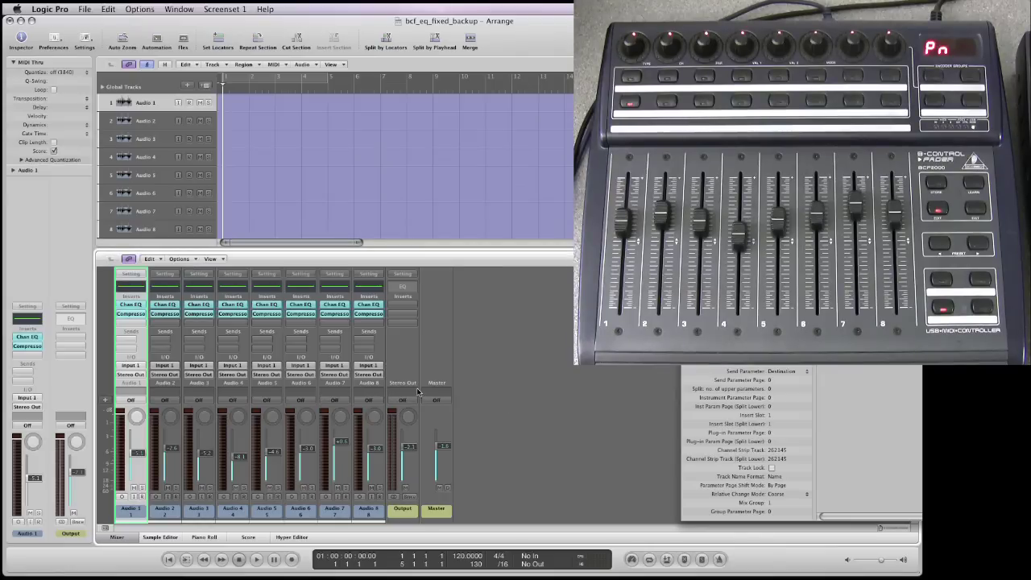
pyautogui.click(382, 250)
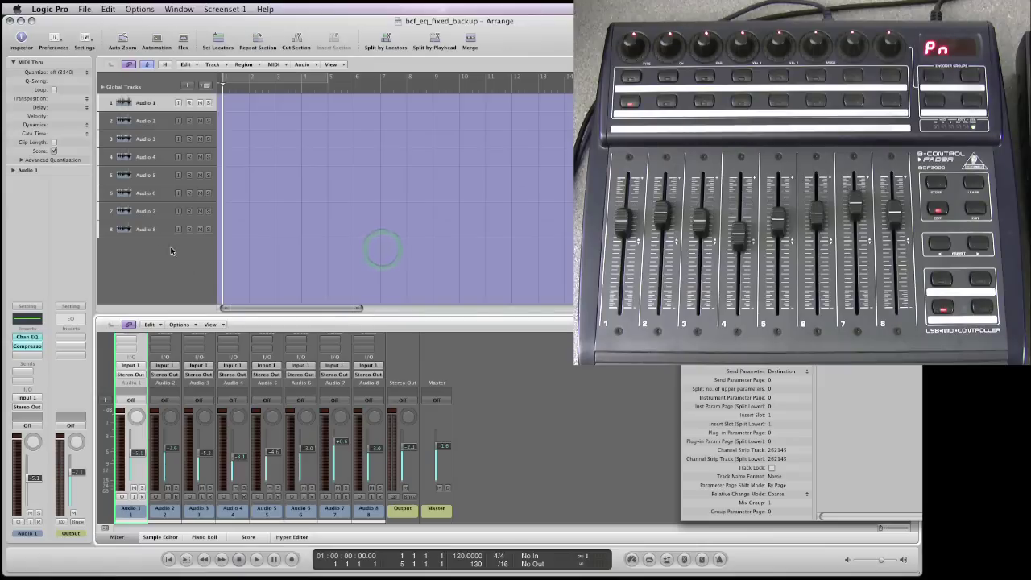
pyautogui.click(152, 231)
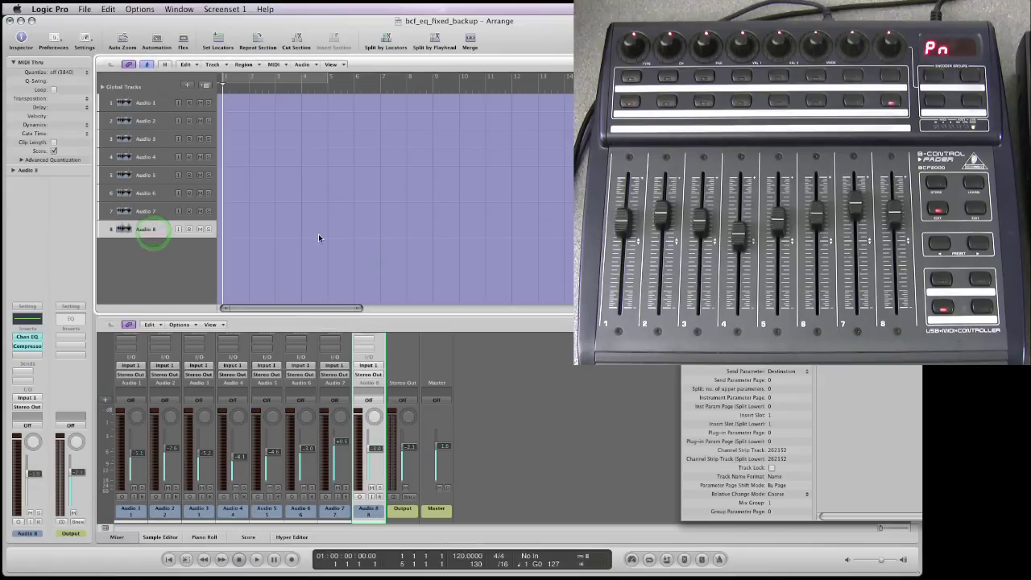
pyautogui.click(206, 86)
# Step: Add new audio tracks through Audio 14 and enlarge the mixer to show inserts and sends
pyautogui.click(207, 86)
pyautogui.click(207, 87)
pyautogui.click(206, 86)
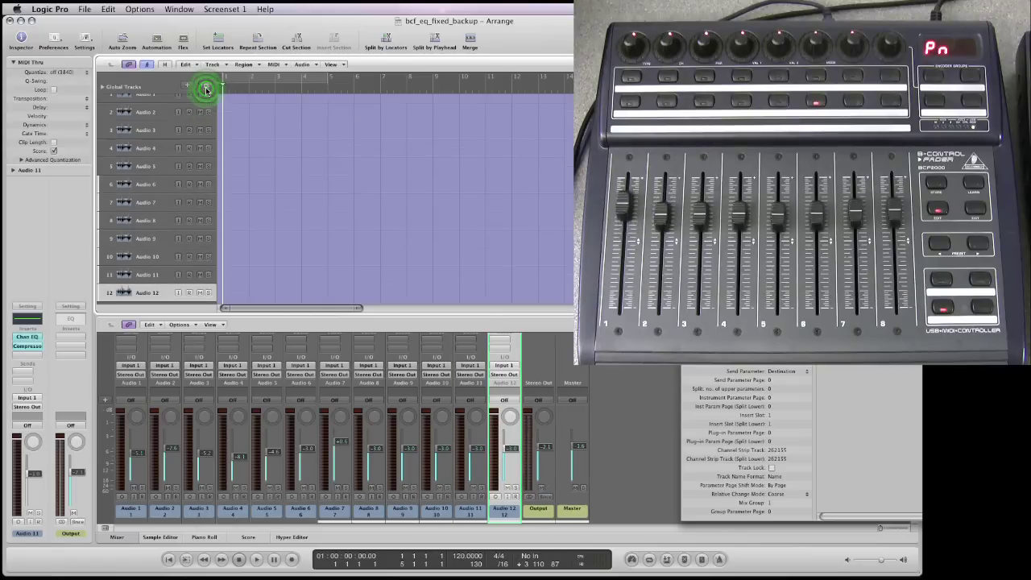
pyautogui.click(206, 88)
pyautogui.click(206, 88)
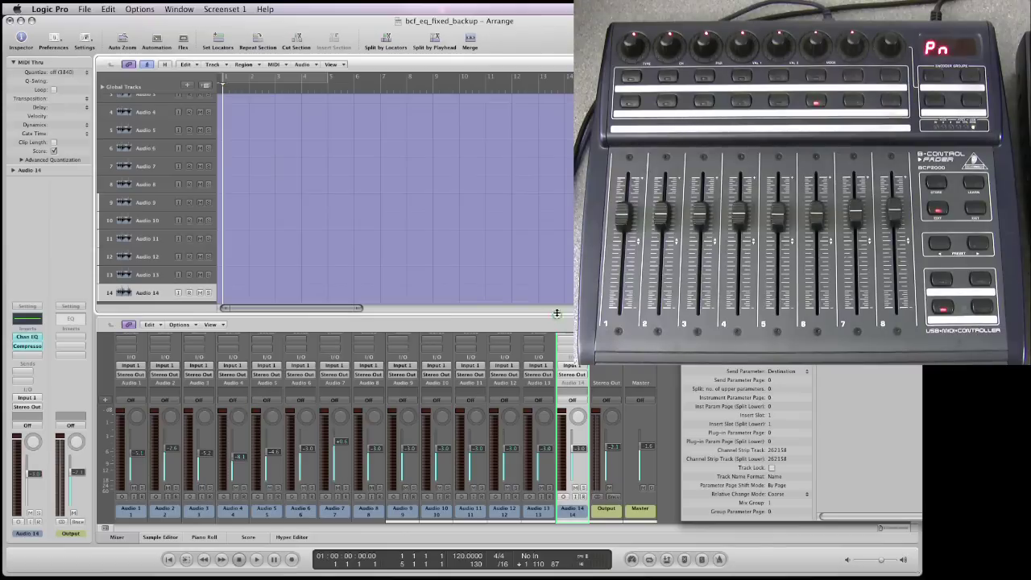
pyautogui.moveTo(557, 314); pyautogui.dragTo(561, 197)
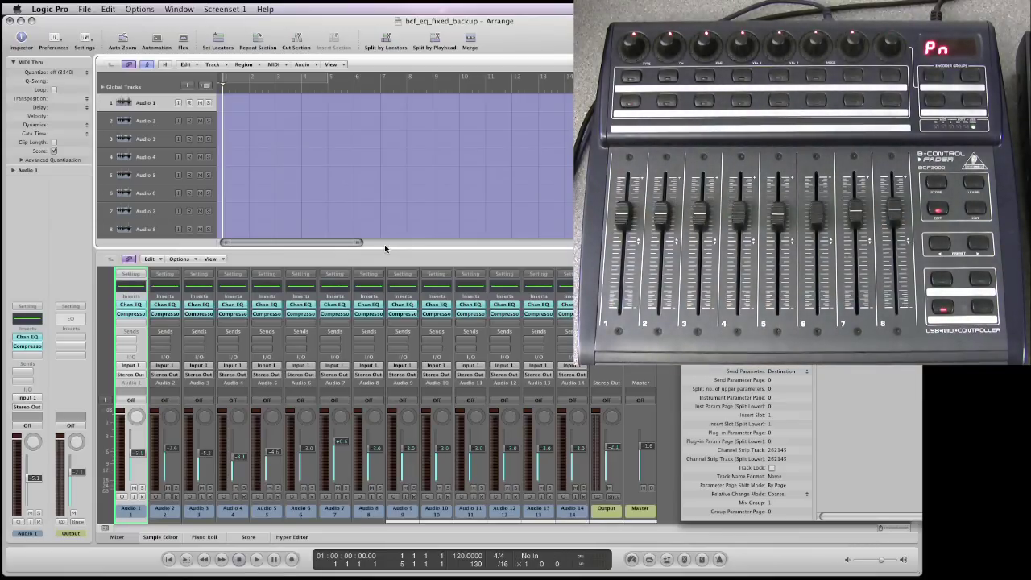
# Step: With the mixer closed, select Audio 14, add Audio 15–20, and reopen the mixer
pyautogui.click(115, 537)
pyautogui.click(143, 342)
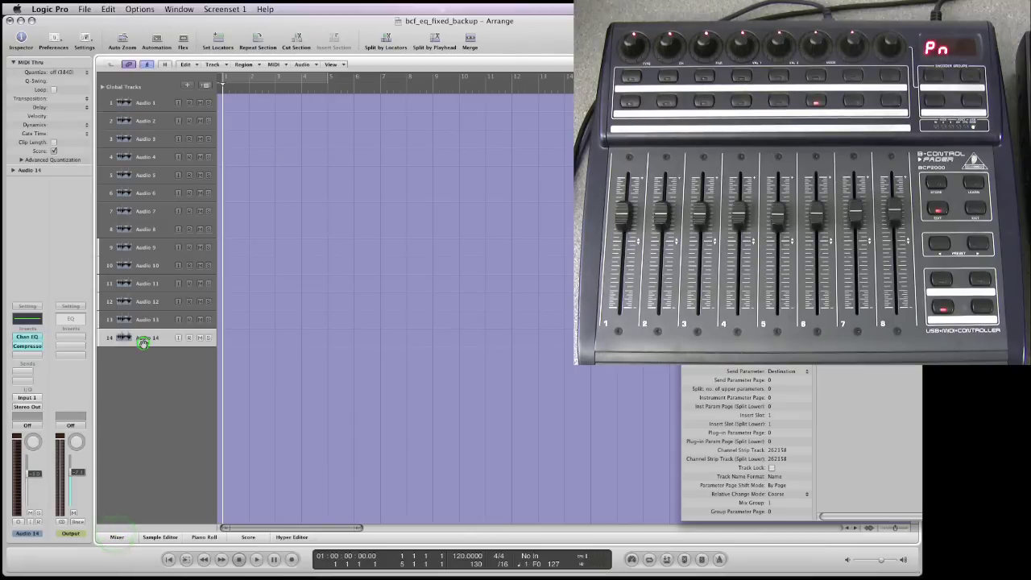
pyautogui.click(203, 87)
pyautogui.click(203, 86)
pyautogui.click(203, 86)
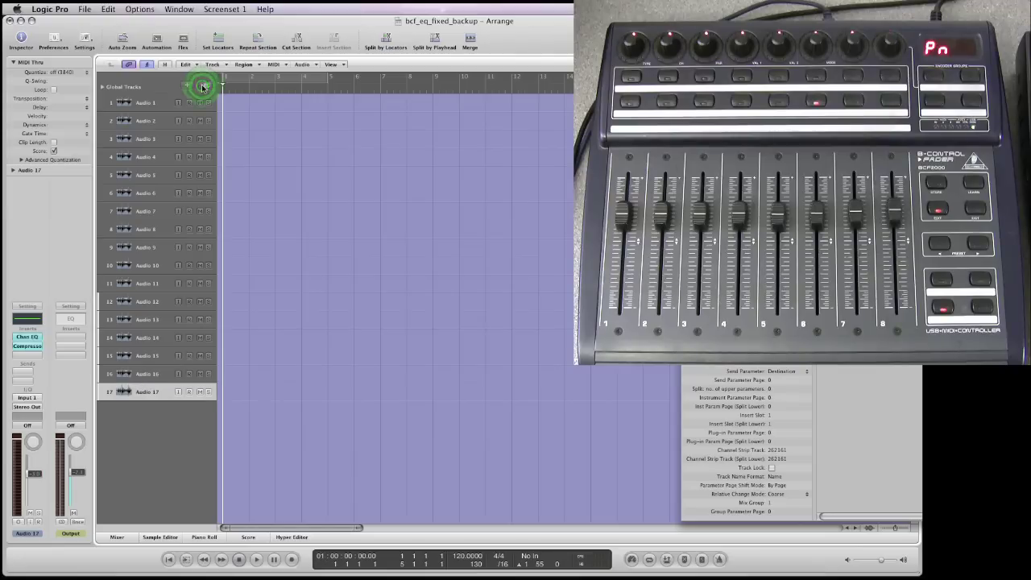
pyautogui.click(203, 87)
pyautogui.click(203, 86)
pyautogui.click(203, 86)
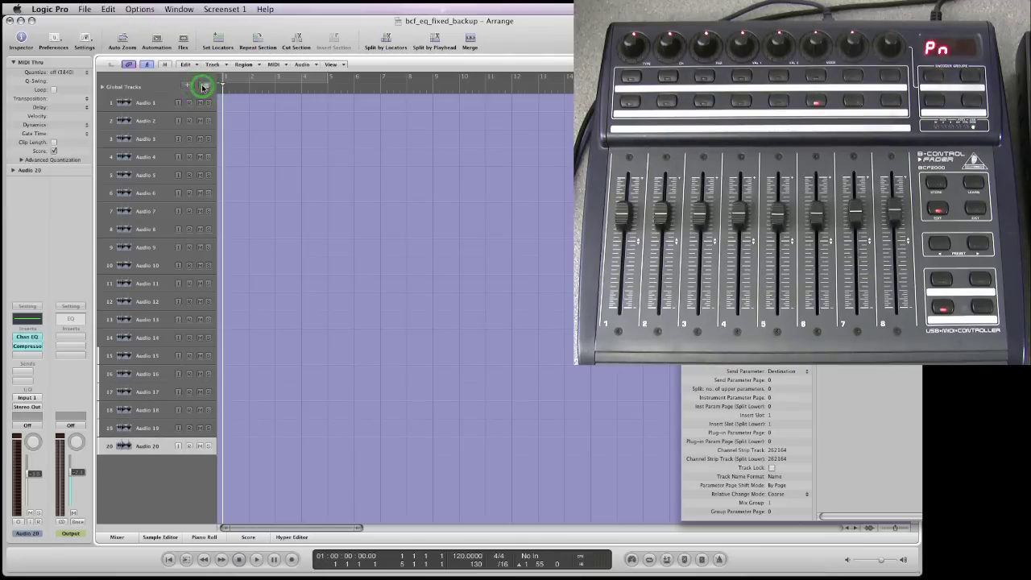
pyautogui.click(117, 537)
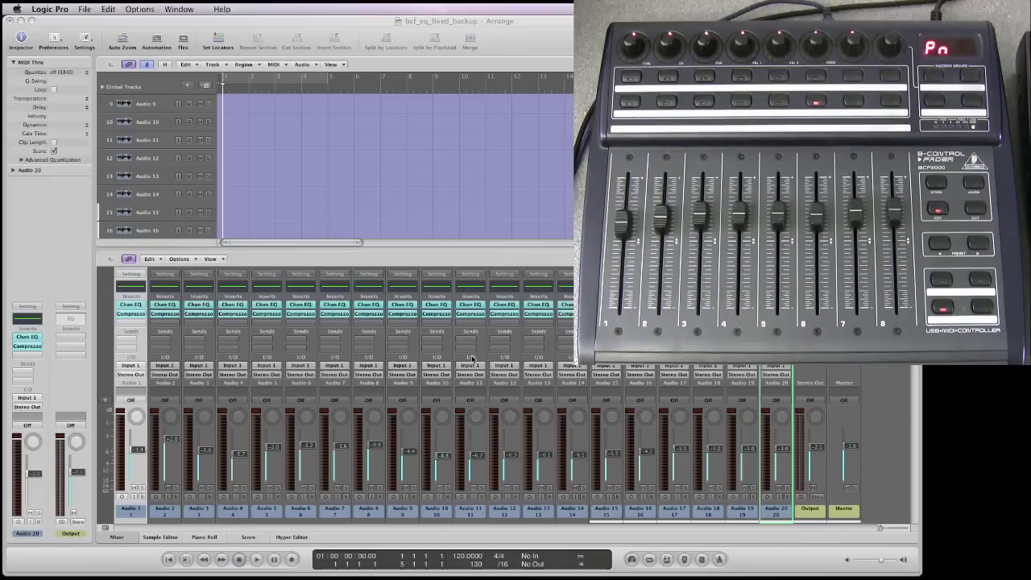
# Step: Add Audio 21 and 22, then reopen the mixer and scroll it right to view them
pyautogui.click(117, 537)
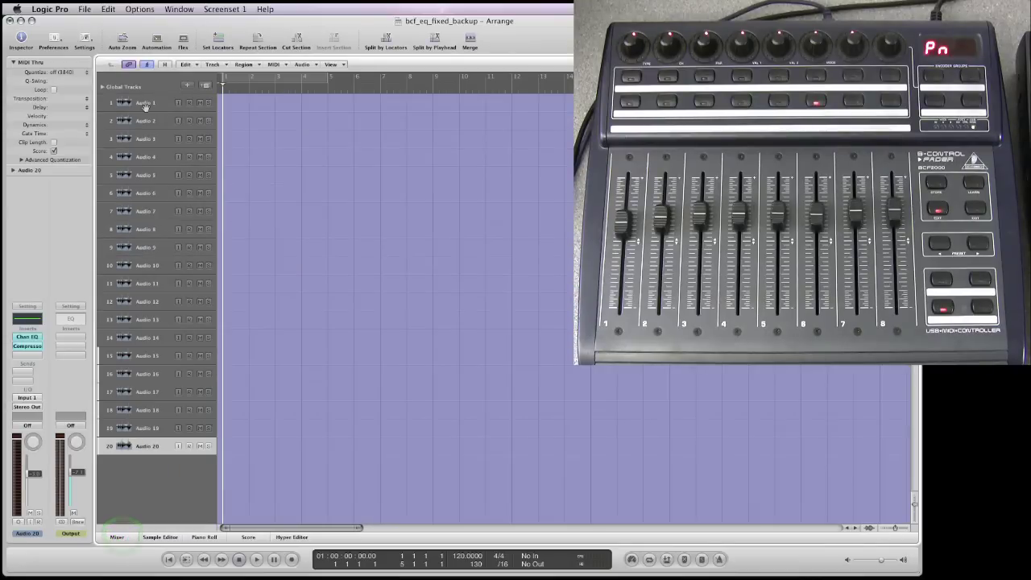
pyautogui.click(204, 85)
pyautogui.click(203, 86)
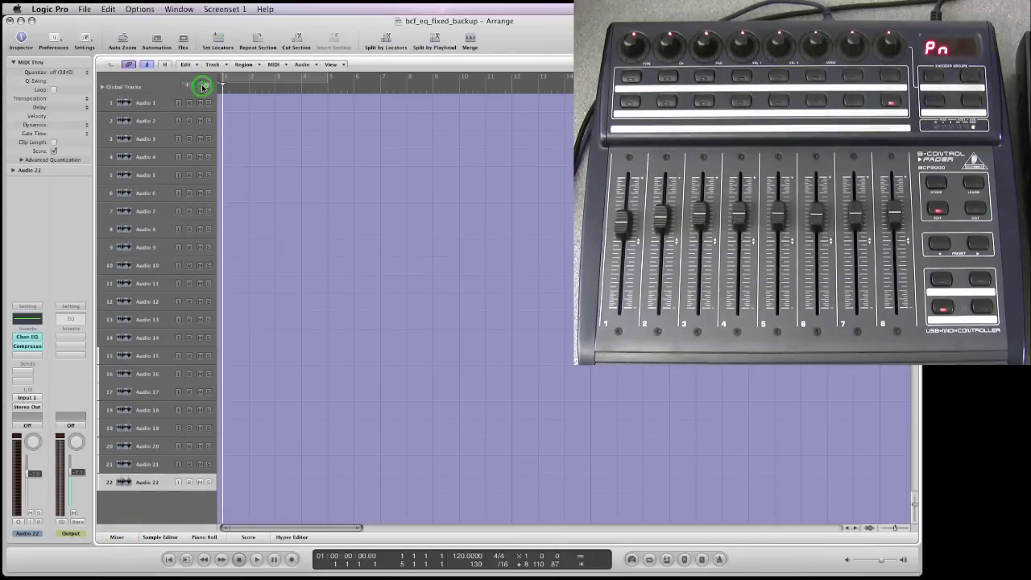
pyautogui.click(119, 537)
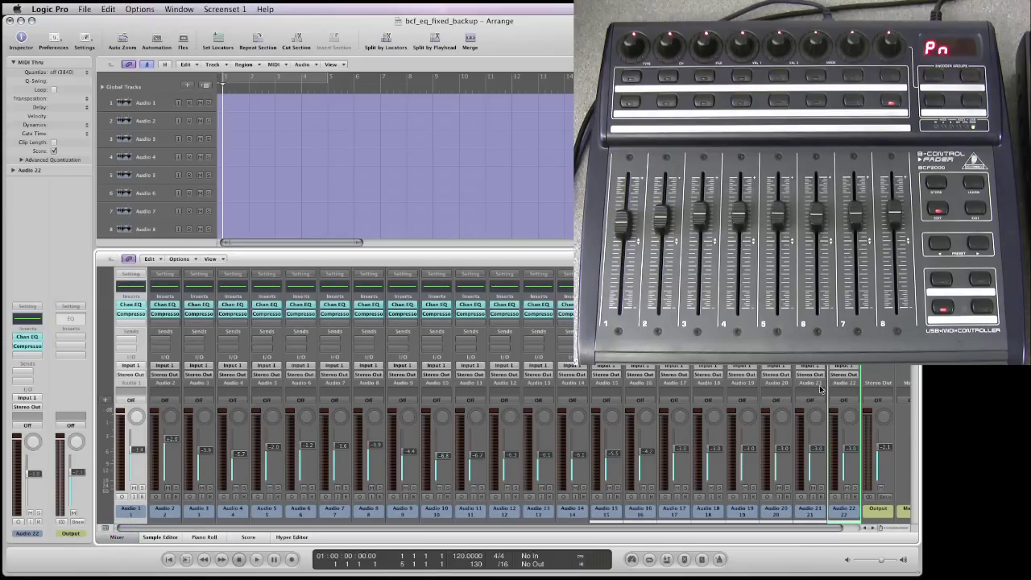
pyautogui.click(812, 530)
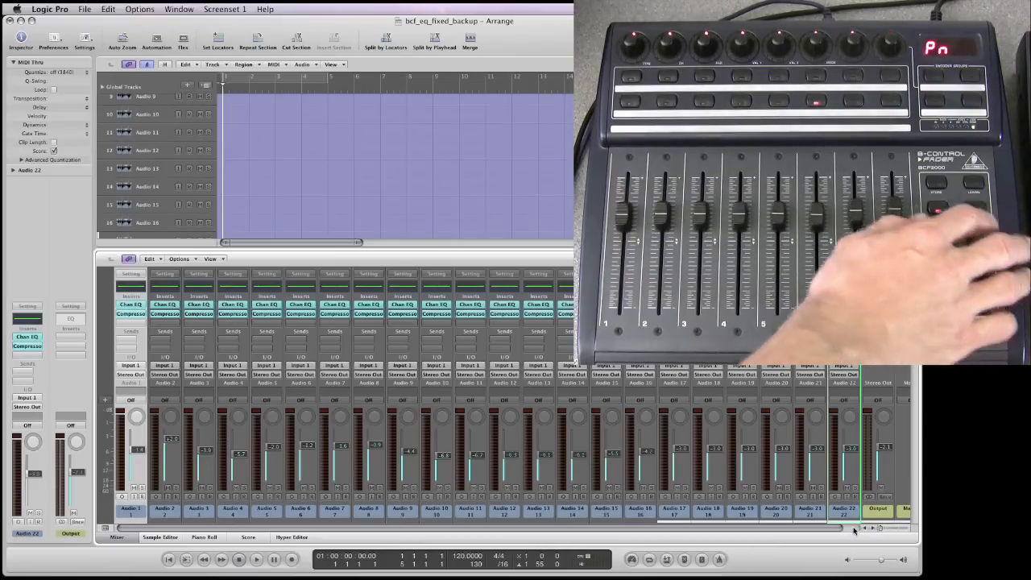
pyautogui.click(854, 530)
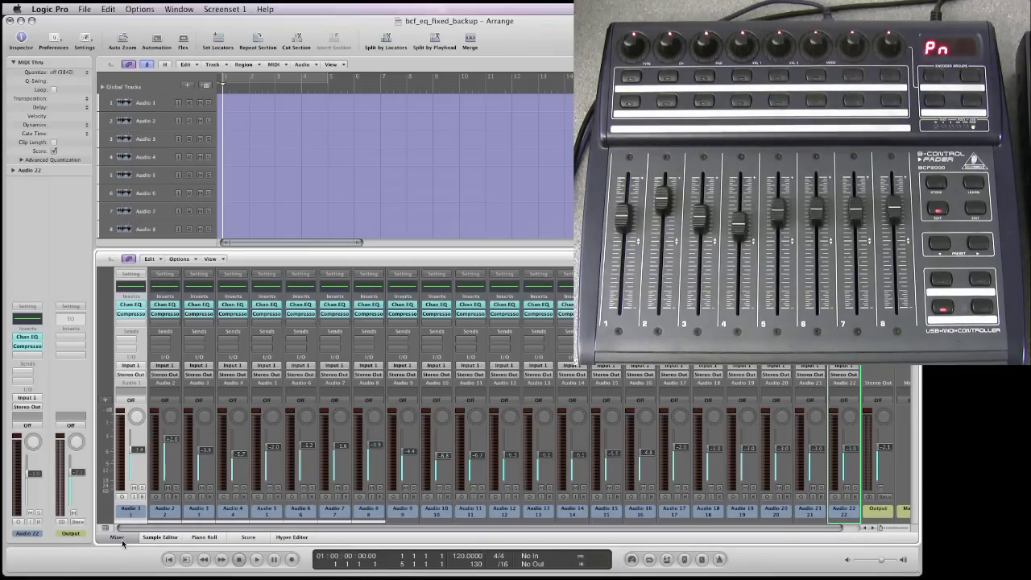
# Step: Delete the extra tracks beyond Audio 14, then reopen the mixer to check the remaining channels
pyautogui.click(118, 537)
pyautogui.click(119, 537)
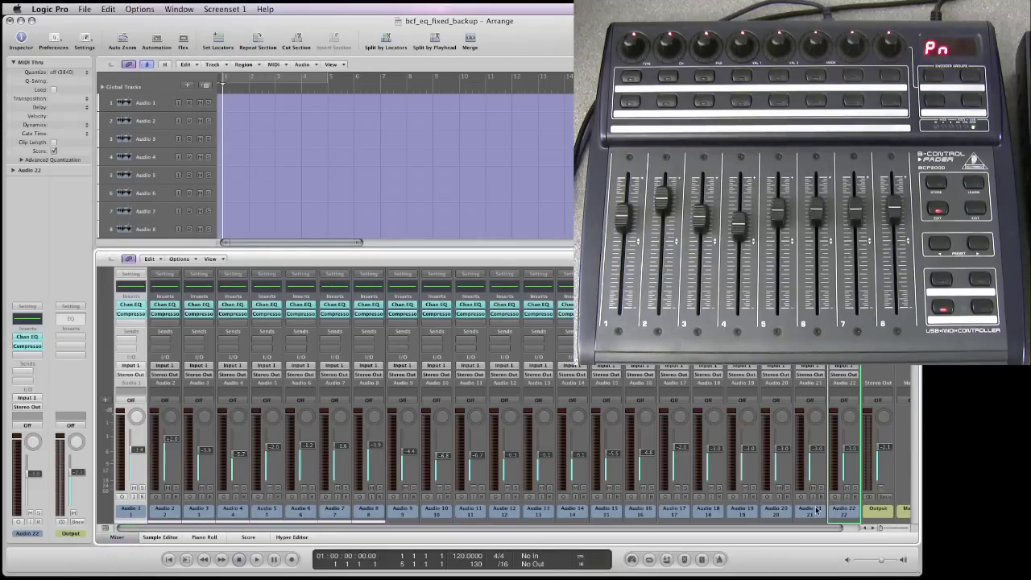
pyautogui.click(119, 537)
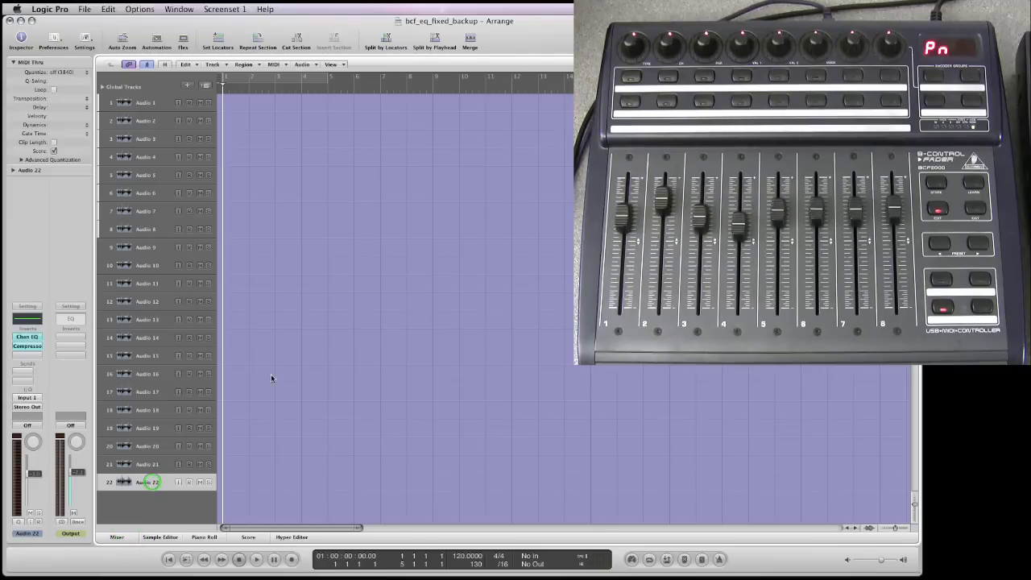
pyautogui.press('super+BackSpace')
pyautogui.press('super+BackSpace')
pyautogui.press('super+BackSpace')
pyautogui.press('super+BackSpace')
pyautogui.press('super+BackSpace')
pyautogui.press('super+BackSpace')
pyautogui.press('super+BackSpace')
pyautogui.press('super+BackSpace')
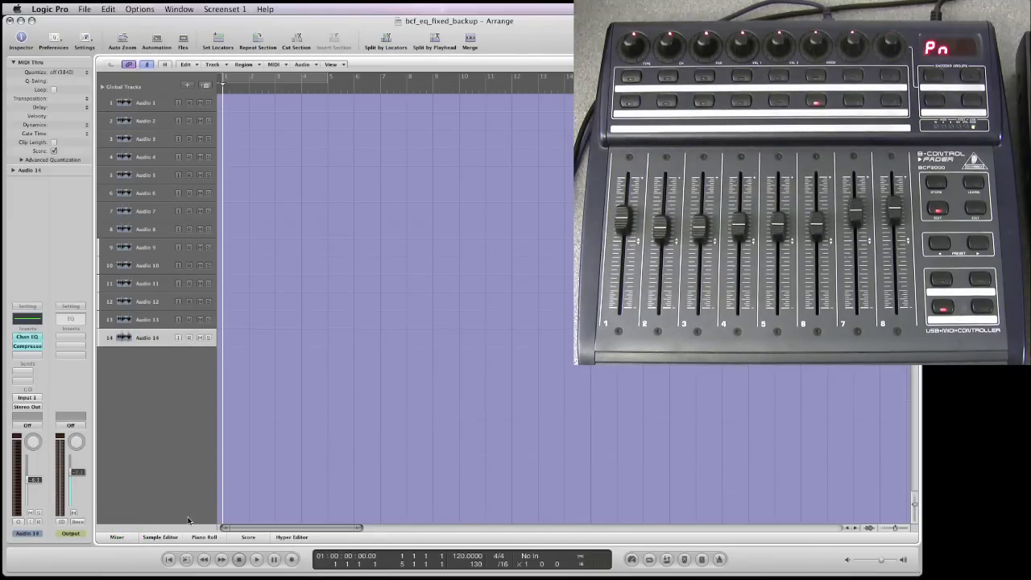
pyautogui.click(114, 538)
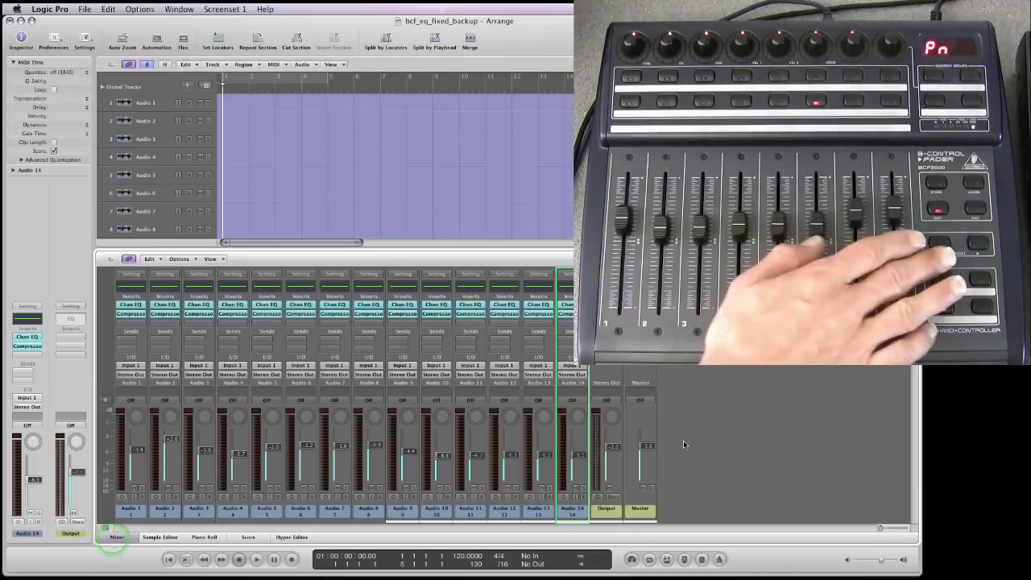